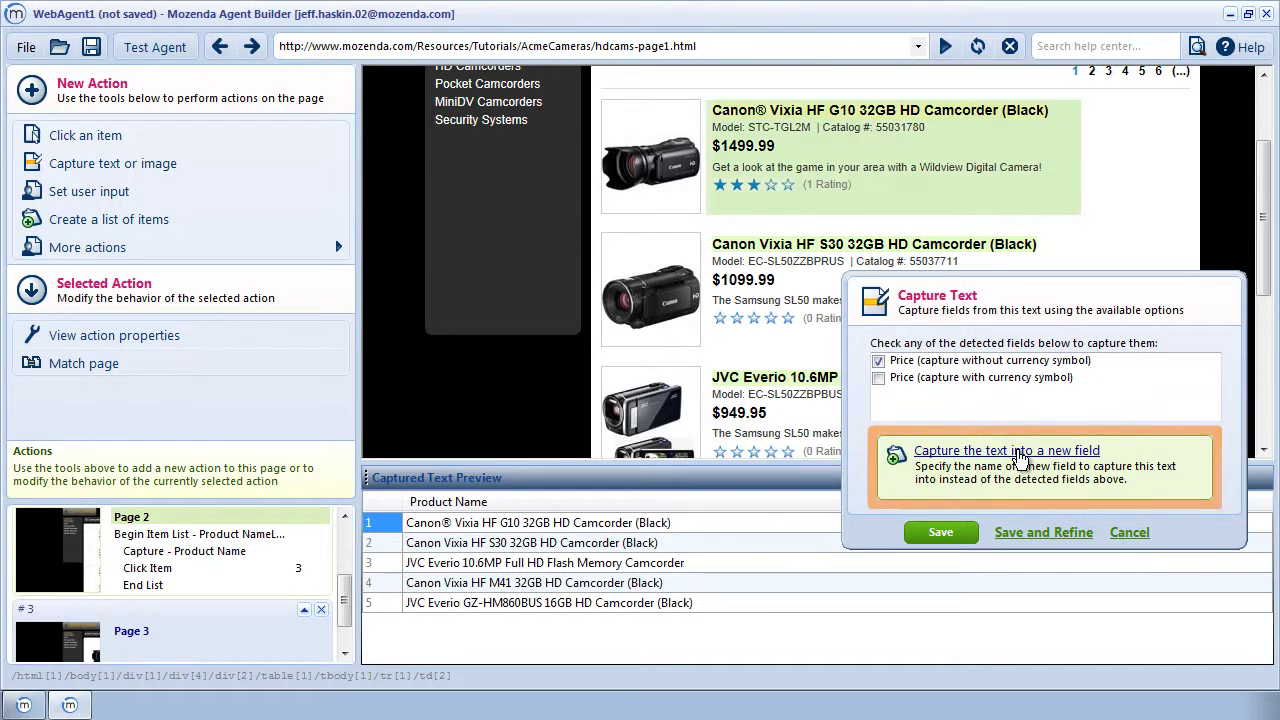
# Capture the first camcorder listing's text into a new field named Star Rating, saving it for refinement
pyautogui.click(1018, 455)
pyautogui.write('Star Rating')
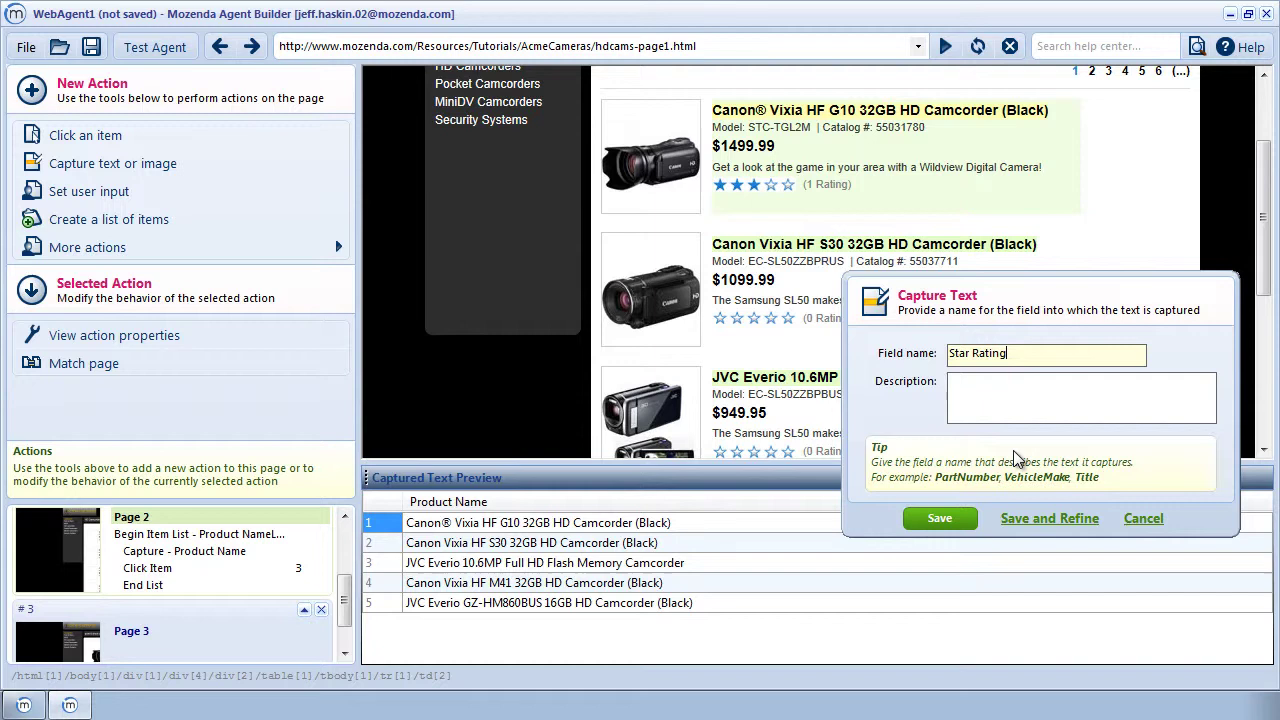
pyautogui.click(1049, 516)
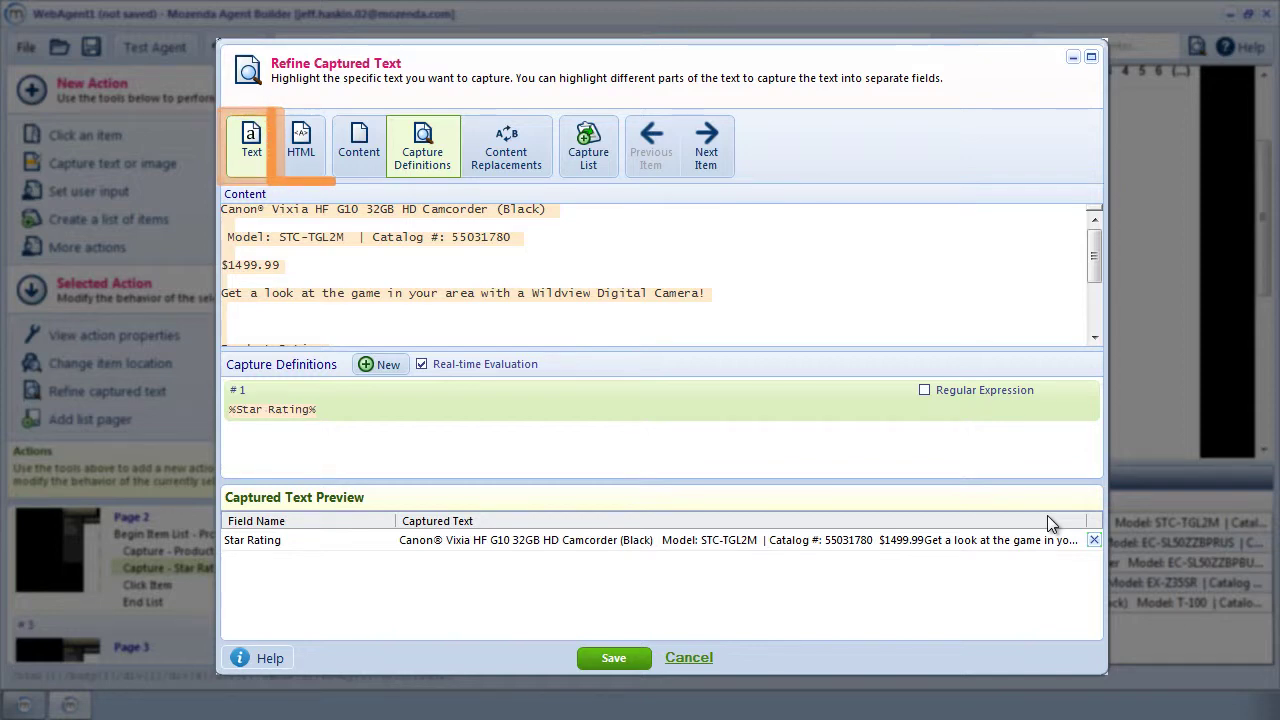
# Show the captured content as HTML and bound the Star Rating capture definition with > before and < after it
pyautogui.click(303, 160)
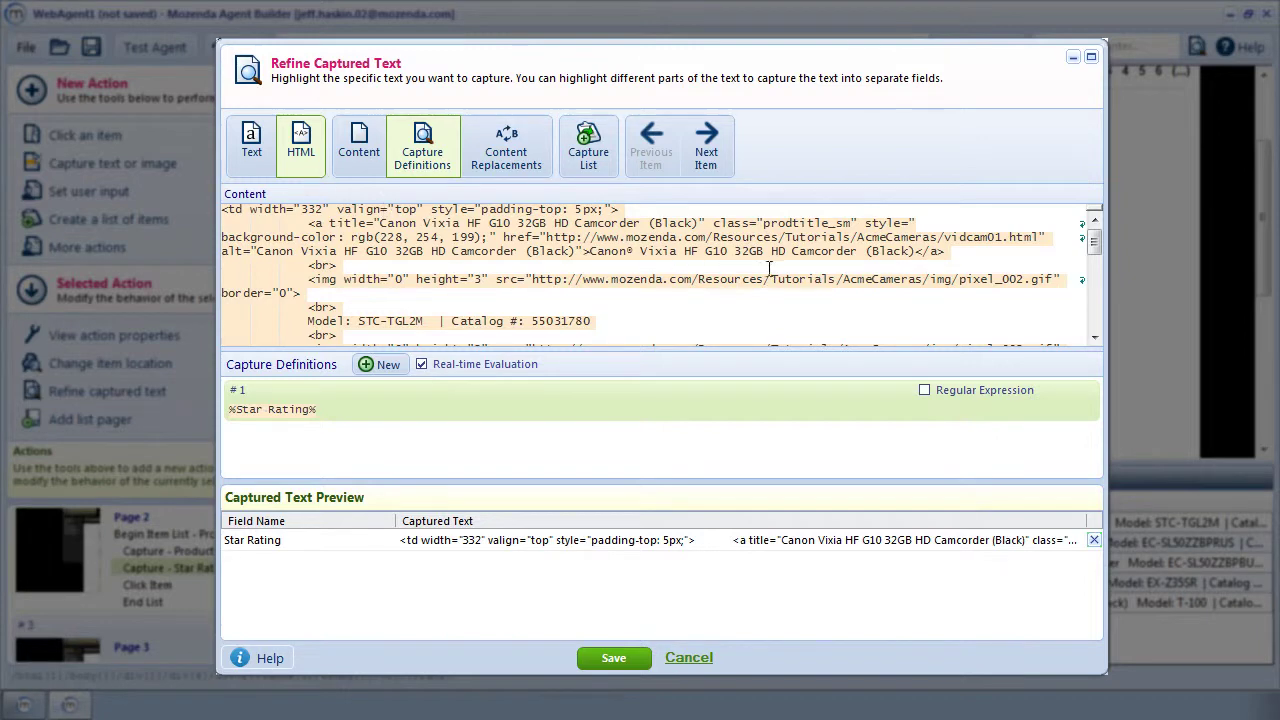
pyautogui.moveTo(1094, 242); pyautogui.dragTo(1100, 311)
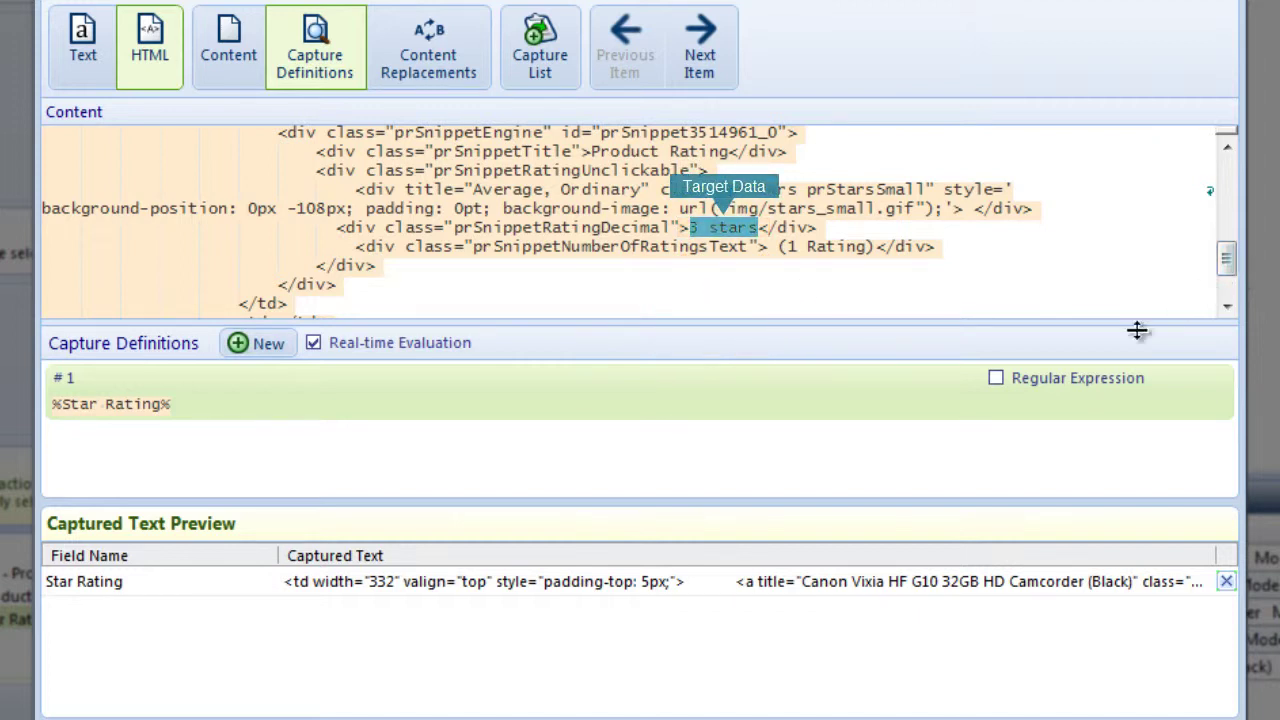
pyautogui.click(491, 403)
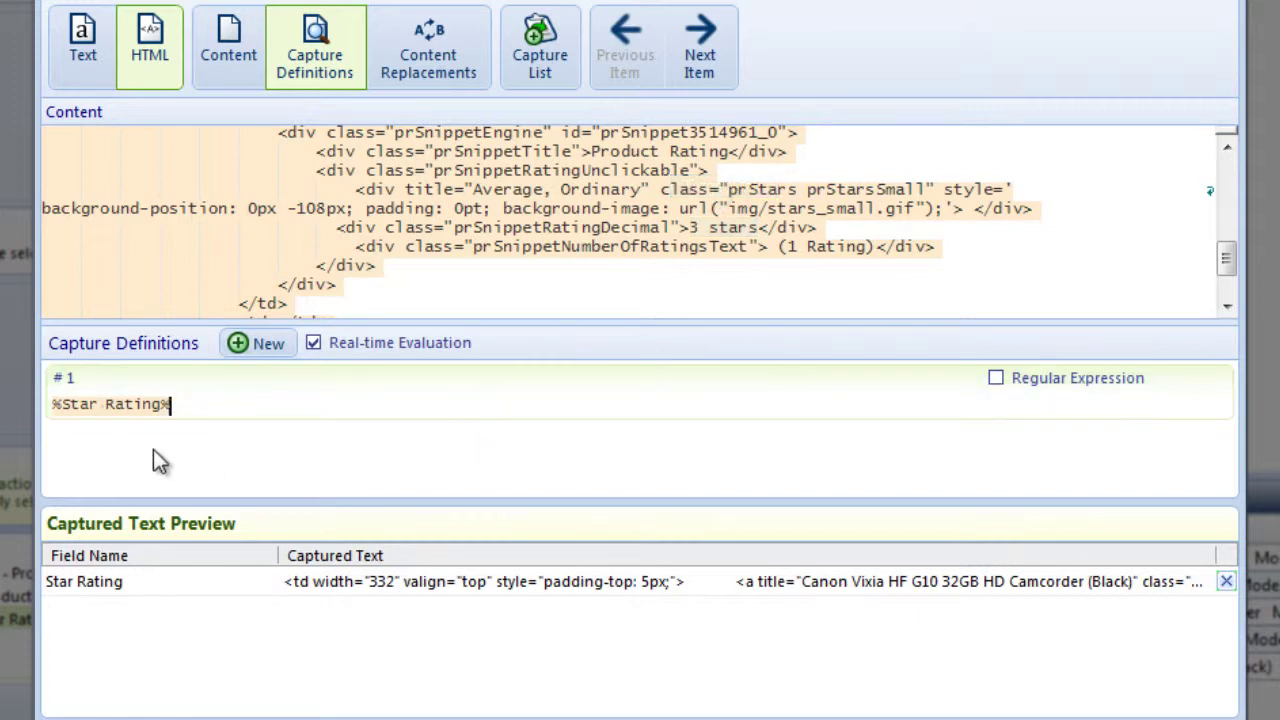
pyautogui.press('Home')
pyautogui.write('>')
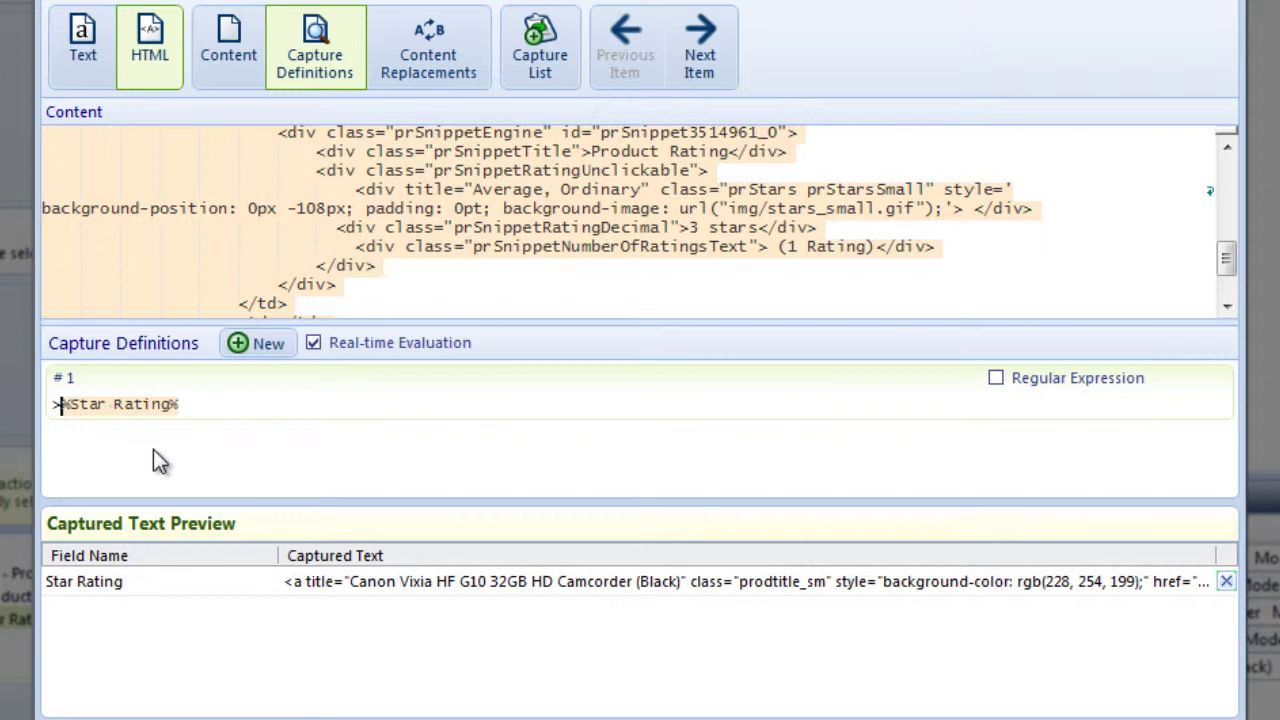
pyautogui.press('End')
pyautogui.write('<')
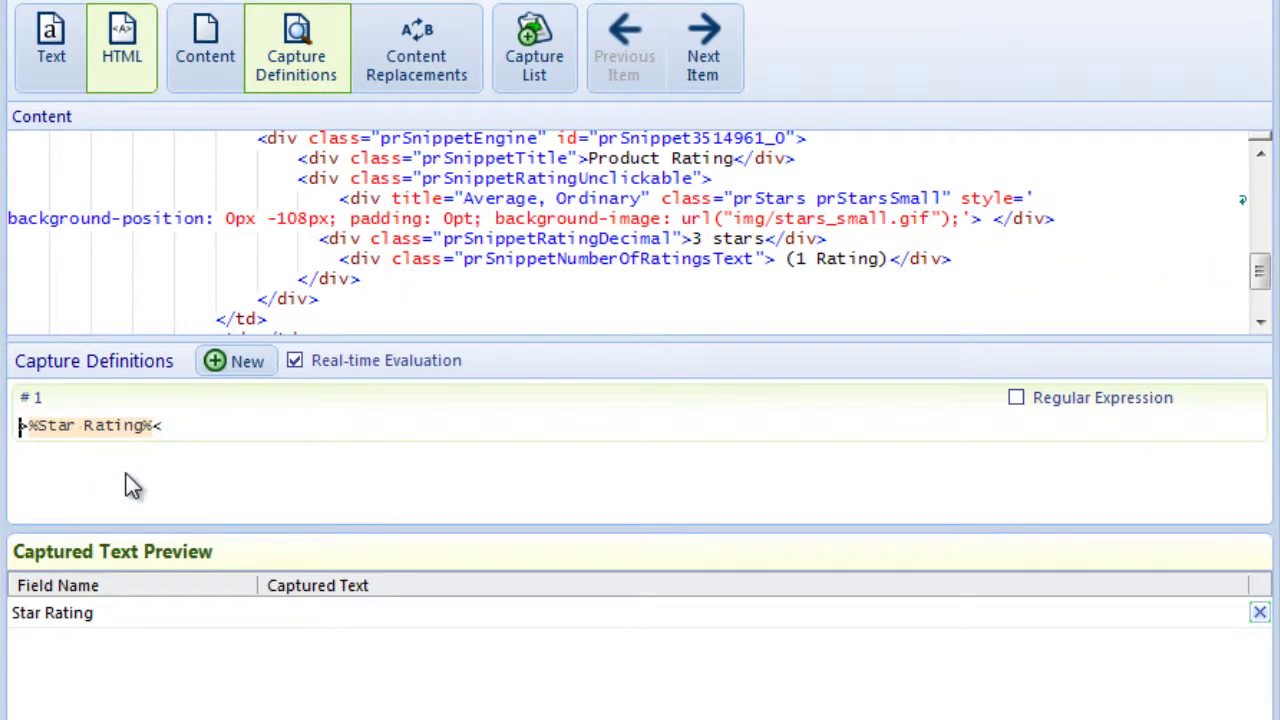
# Extend the capture definition to Decimal">%Star Rating%< and save the refinement
pyautogui.write('Dec')
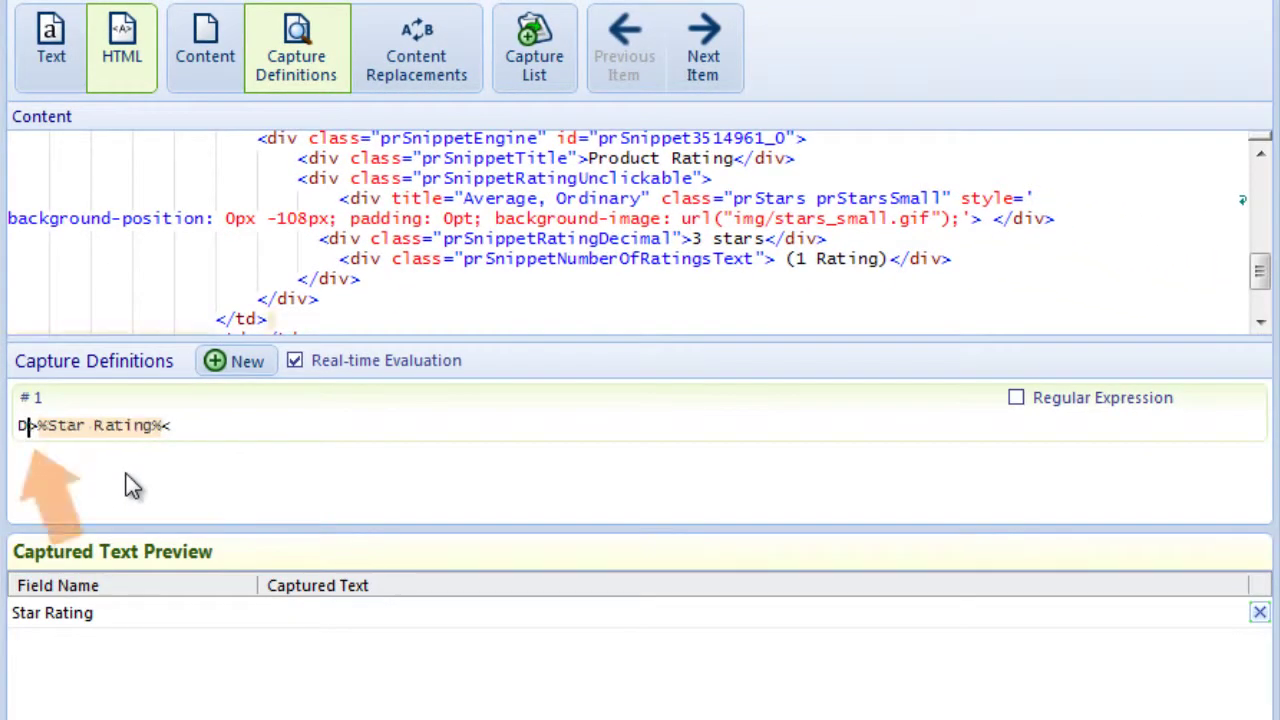
pyautogui.write('imal"')
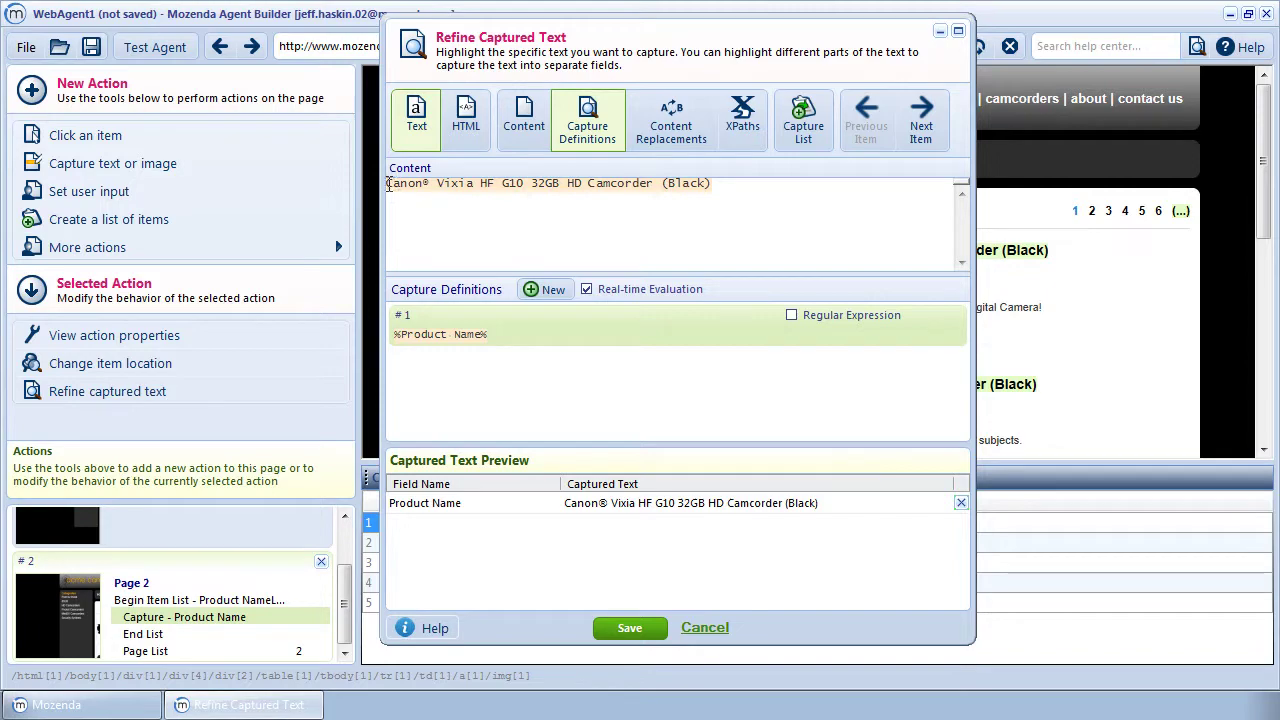
pyautogui.moveTo(388, 186); pyautogui.dragTo(664, 188)
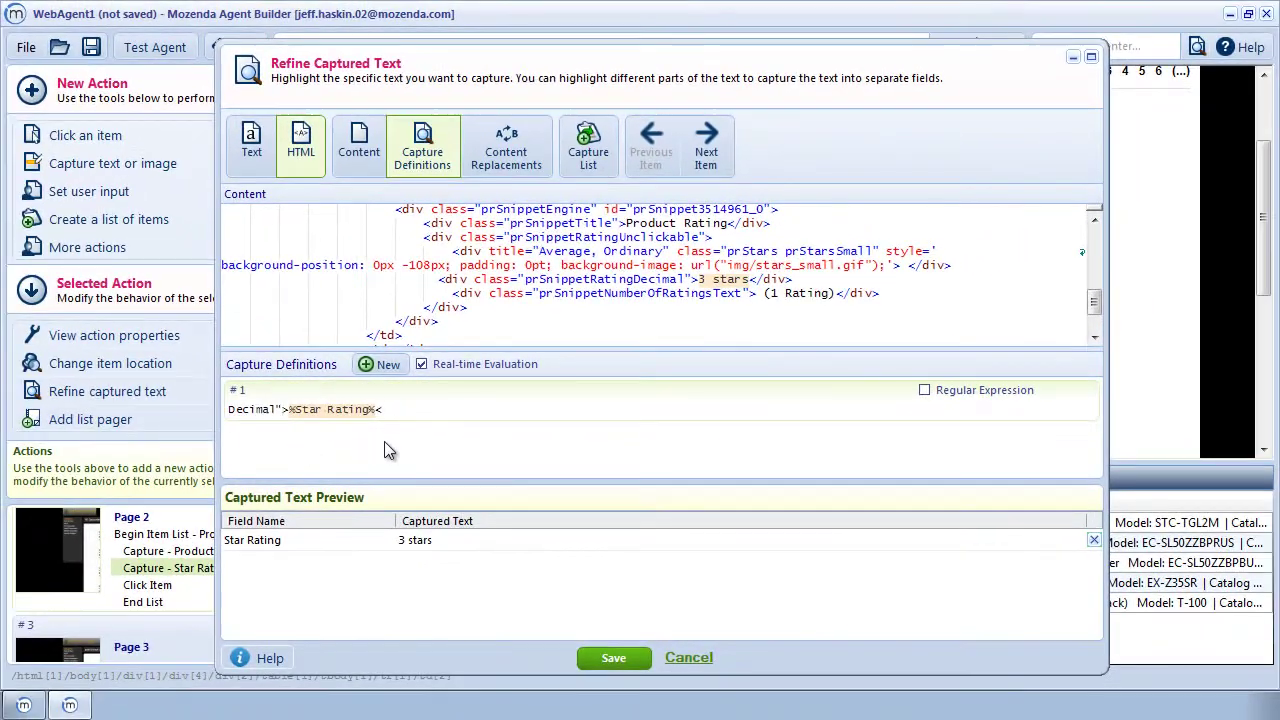
pyautogui.click(607, 659)
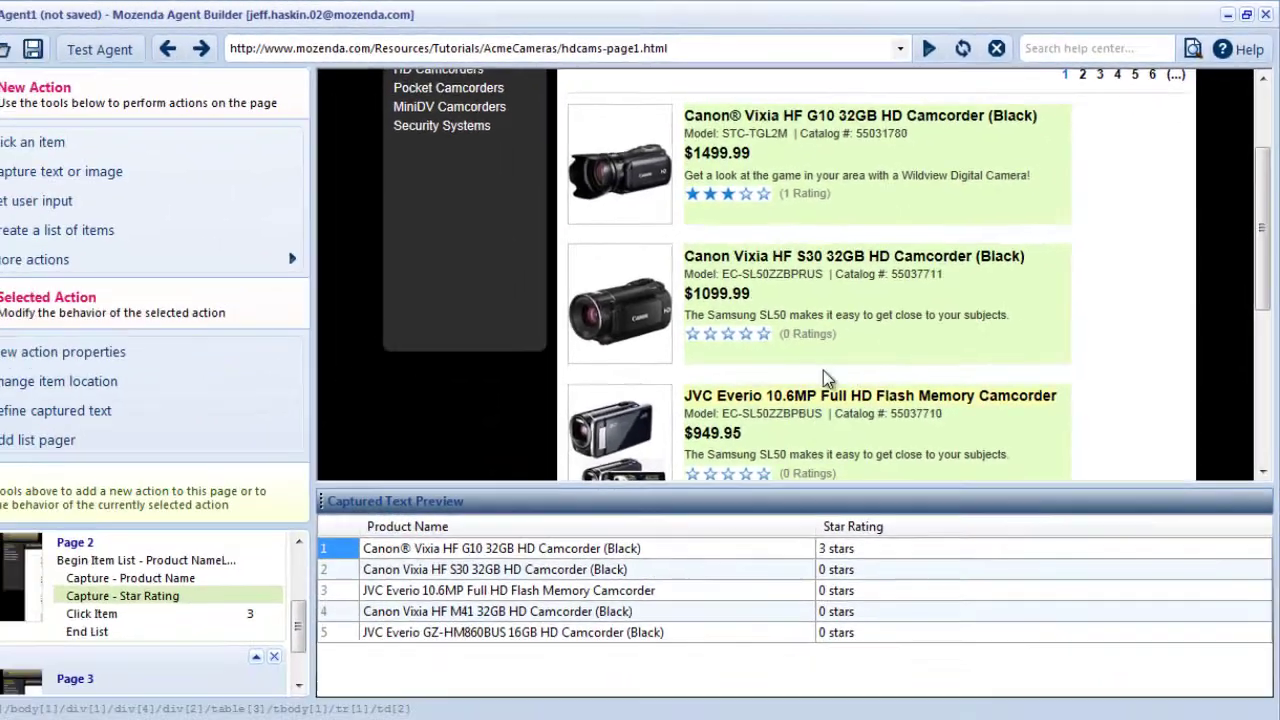
# Capture the listing's text again into a new field named Model Number, saving it for refinement
pyautogui.click(850, 226)
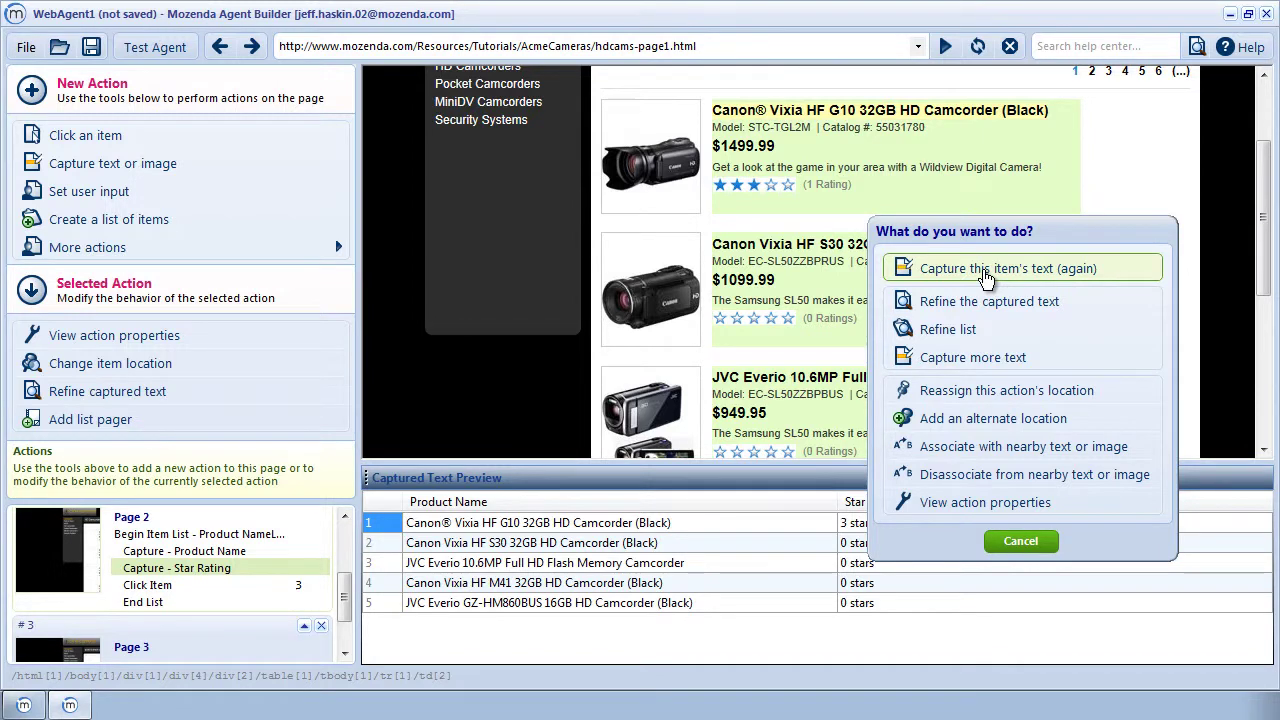
pyautogui.click(985, 272)
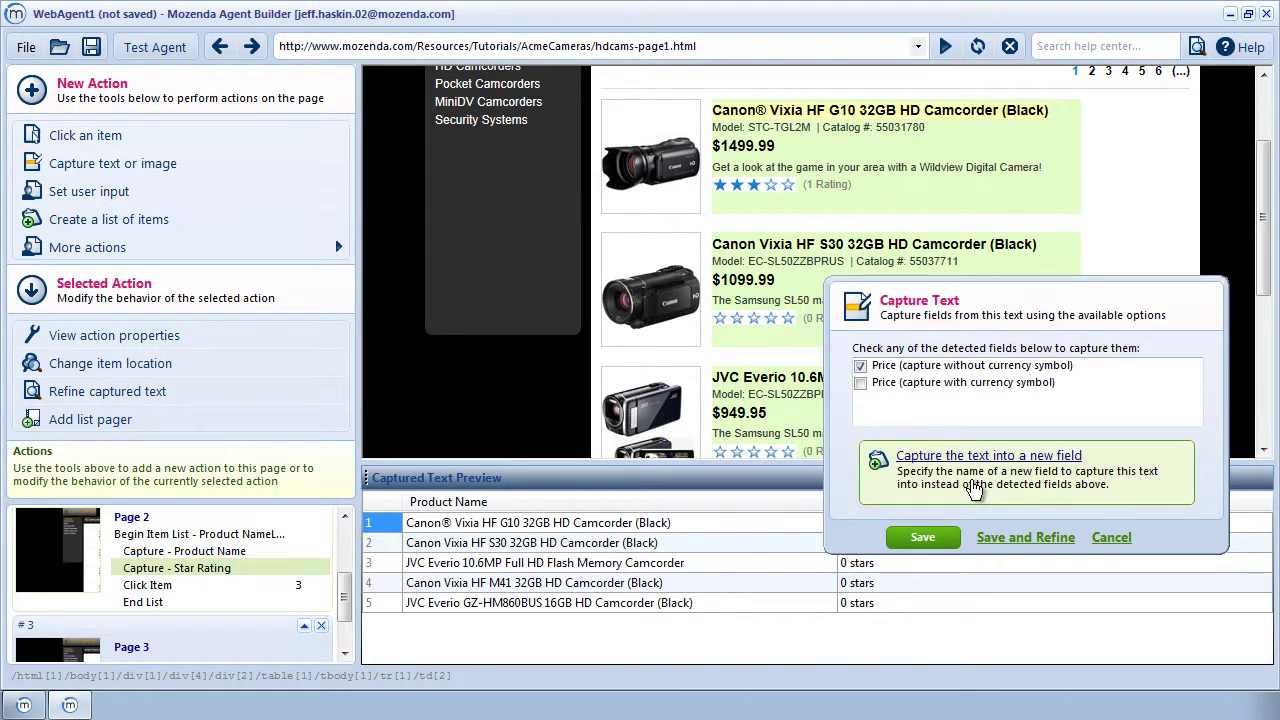
pyautogui.click(975, 488)
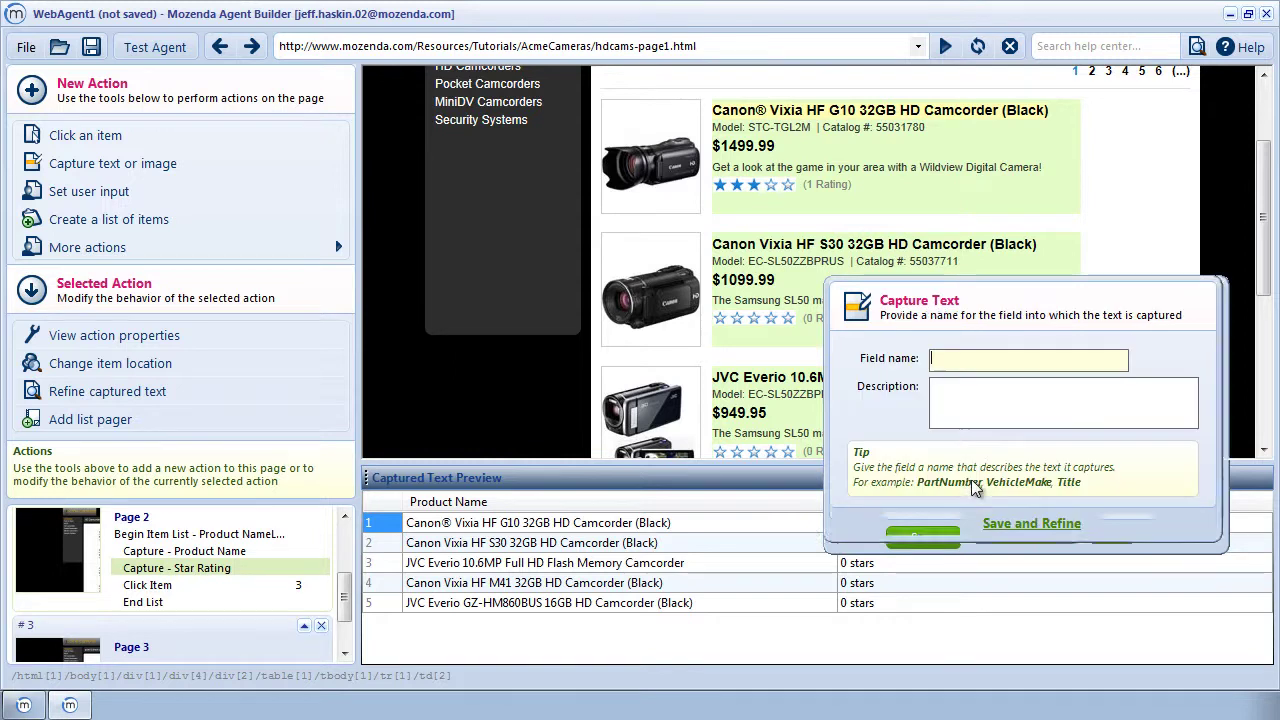
pyautogui.write('Model Number')
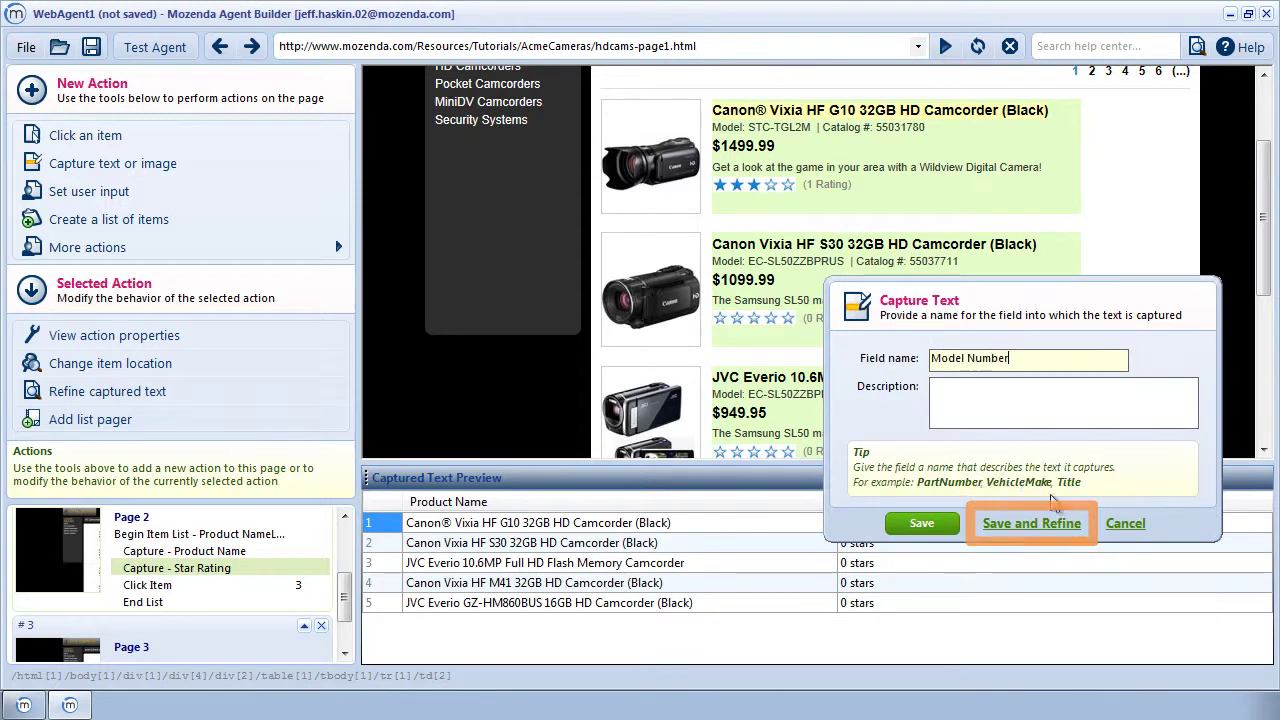
pyautogui.click(1057, 521)
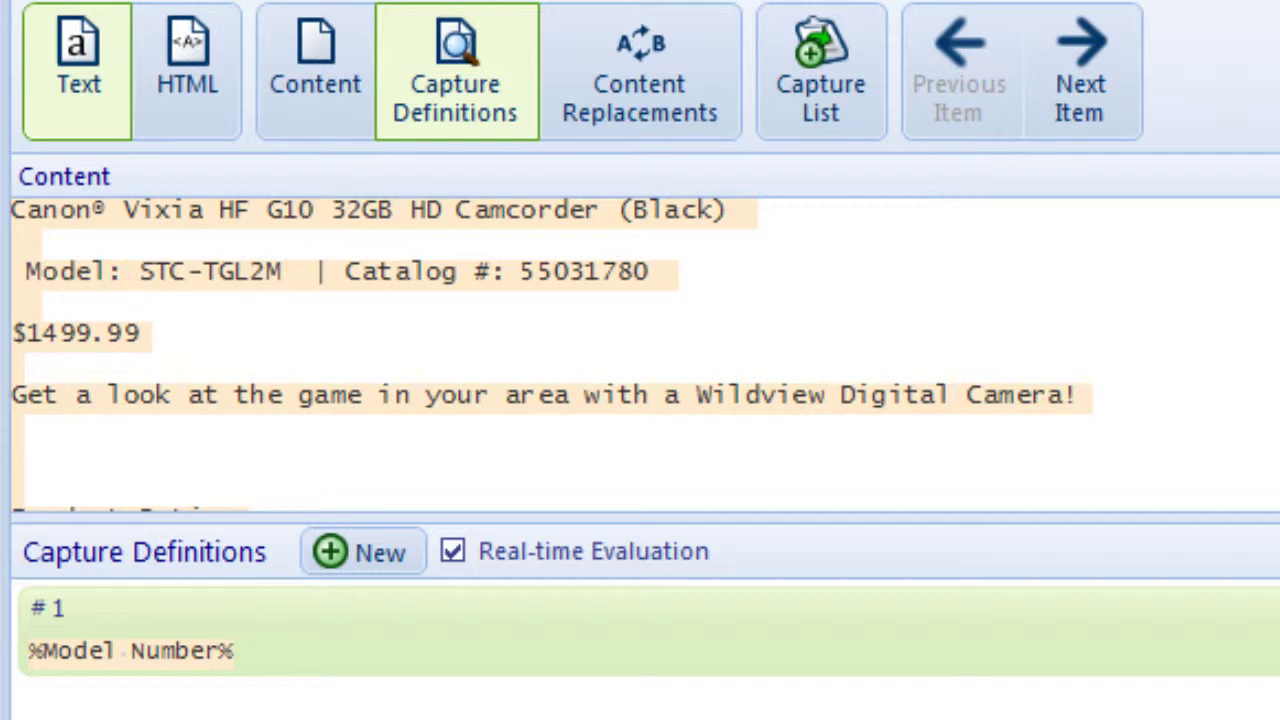
# Bound %Model Number% in the capture definition with a colon and space before and a space after, followed by %Ignore%
pyautogui.click(446, 656)
pyautogui.write(':')
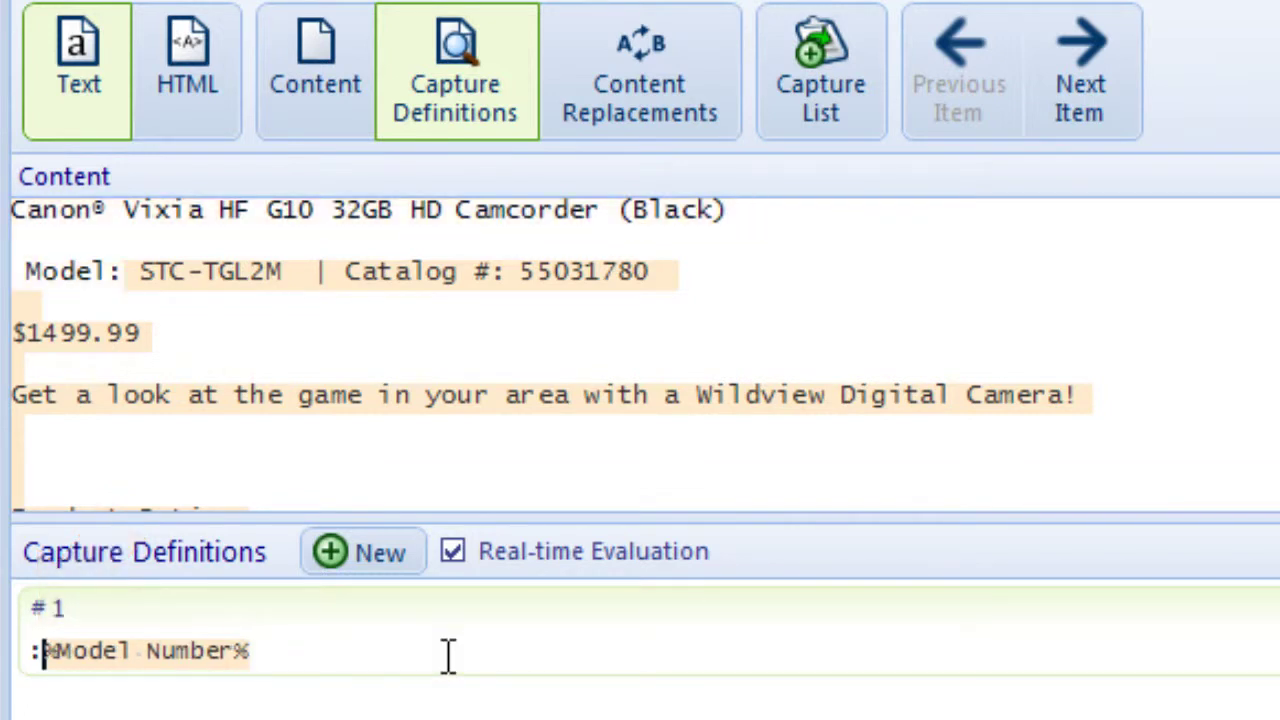
pyautogui.press('End')
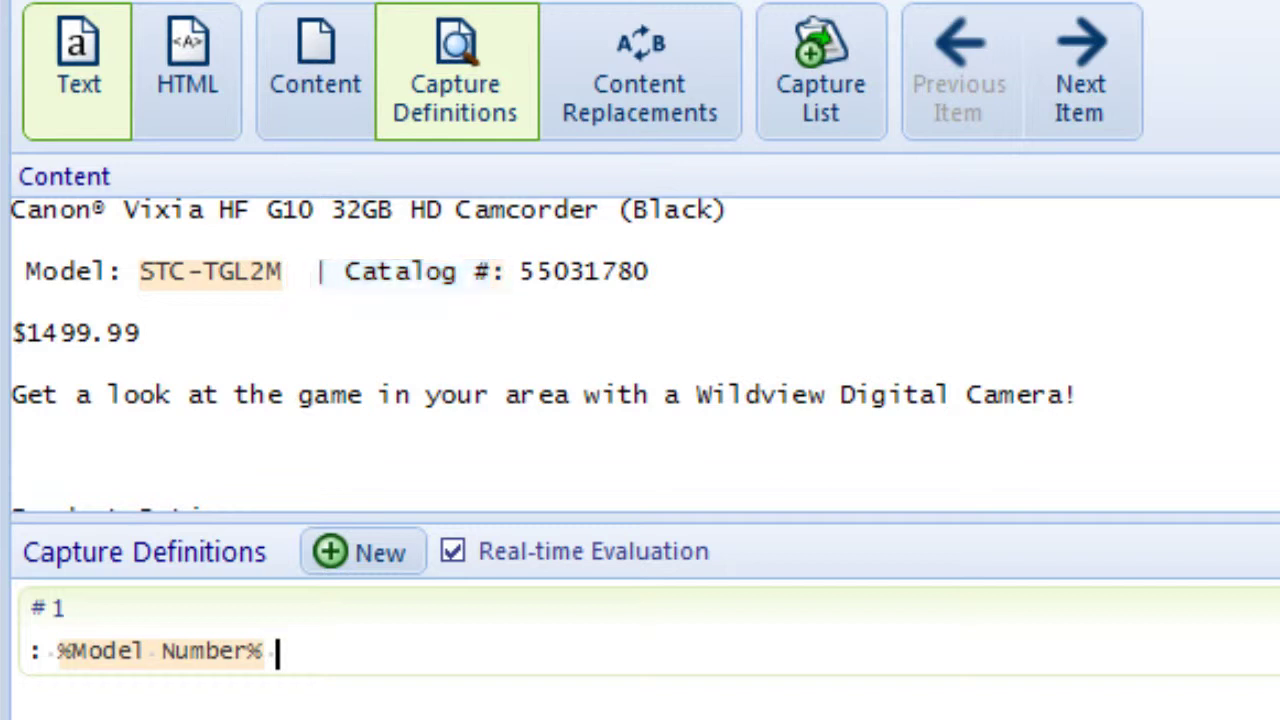
pyautogui.write('%')
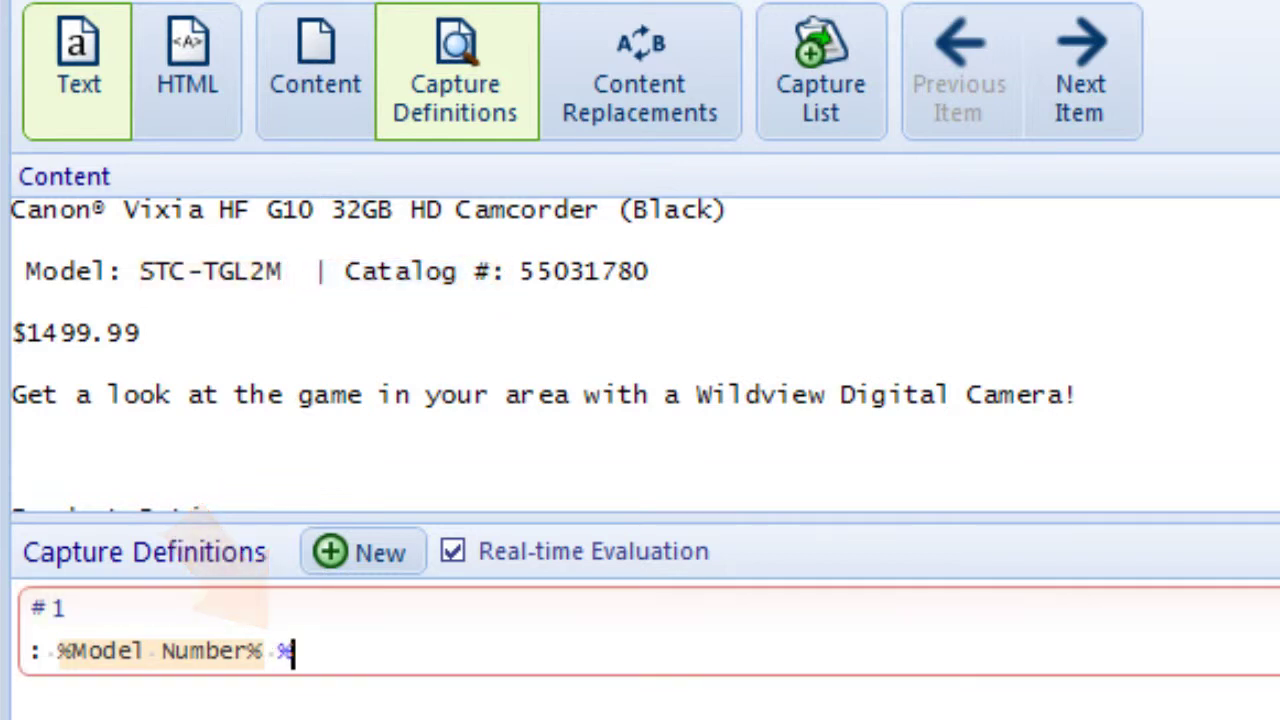
pyautogui.write('Ignore%')
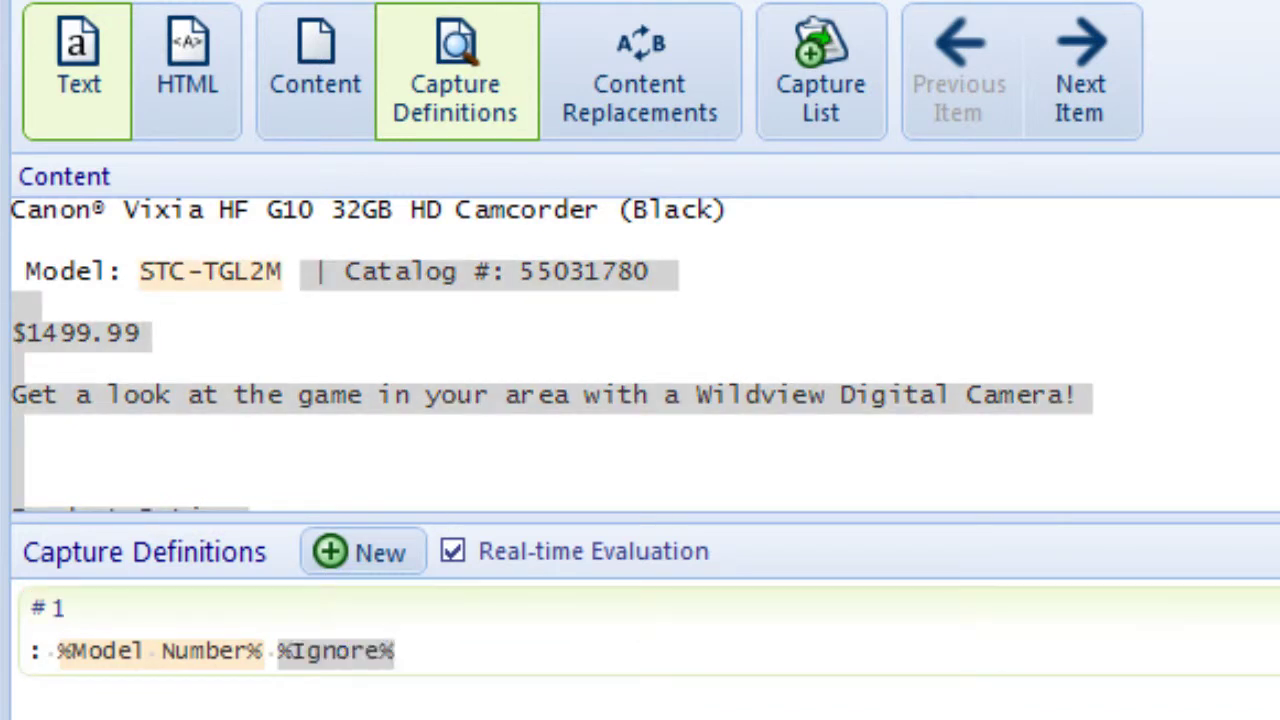
# Append :%catalog Number% to the Model Number capture definition and end it with a line break
pyautogui.write(':')
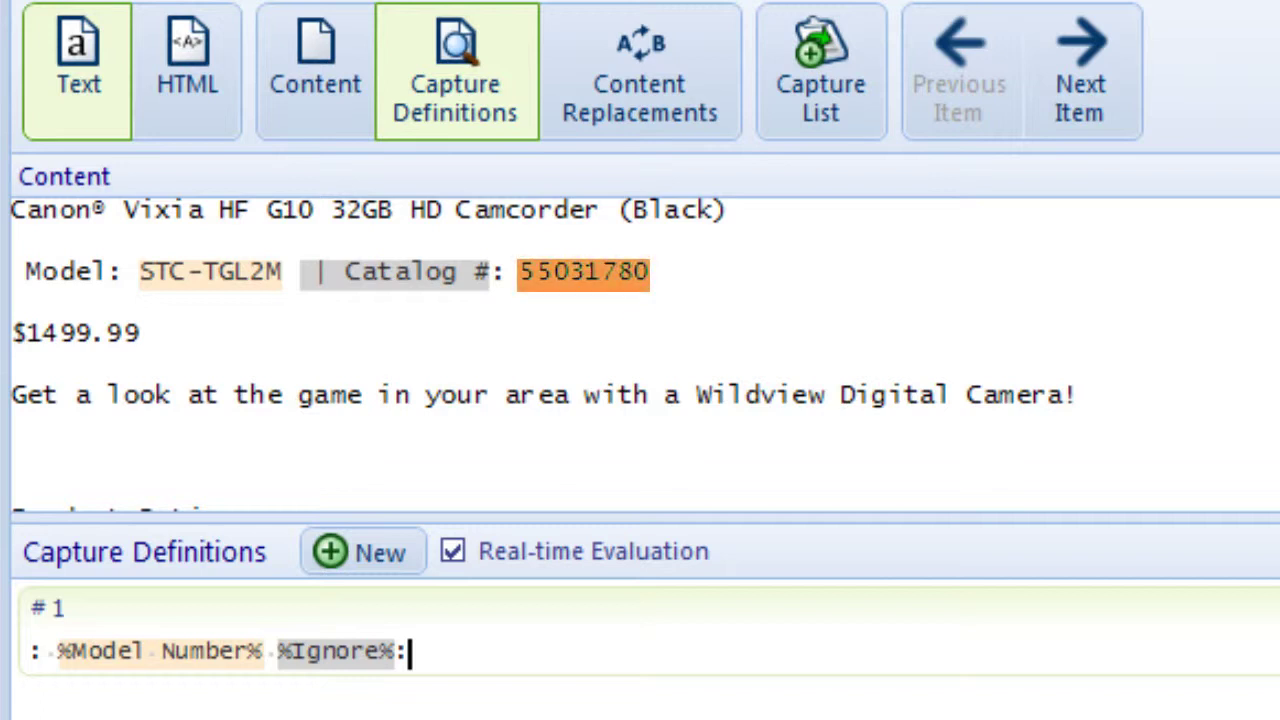
pyautogui.write('%')
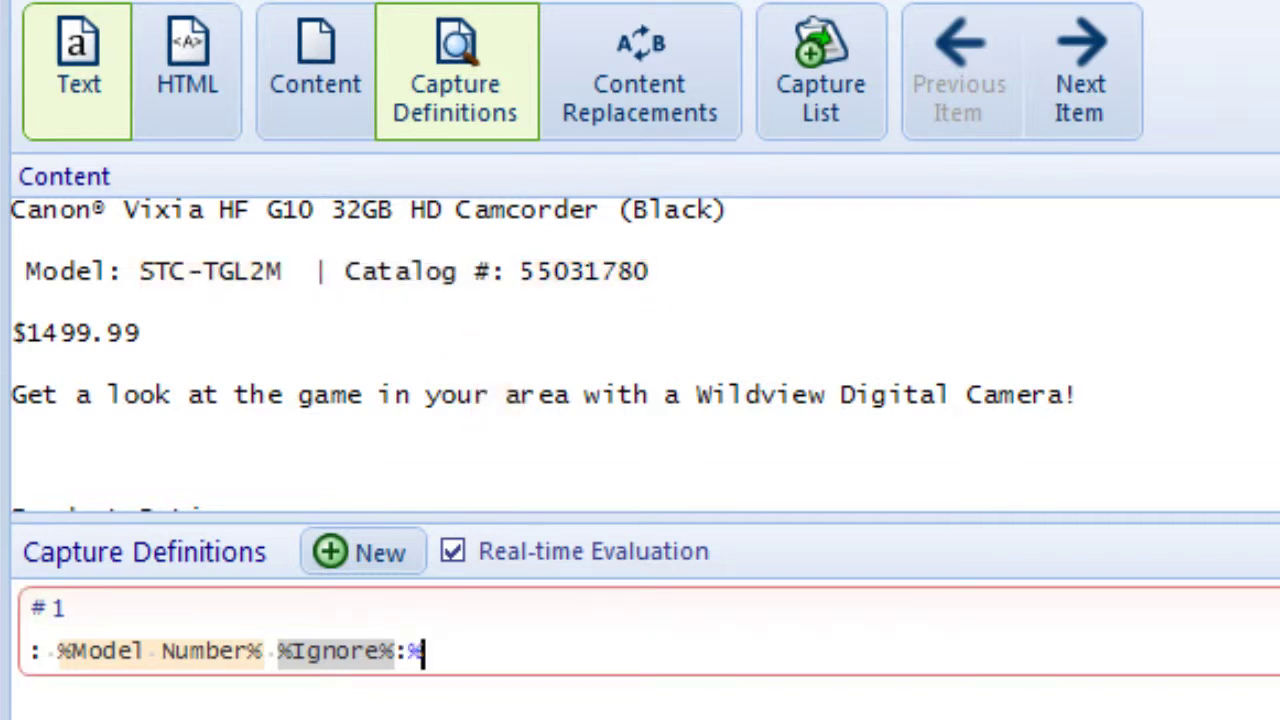
pyautogui.write('catalog Number')
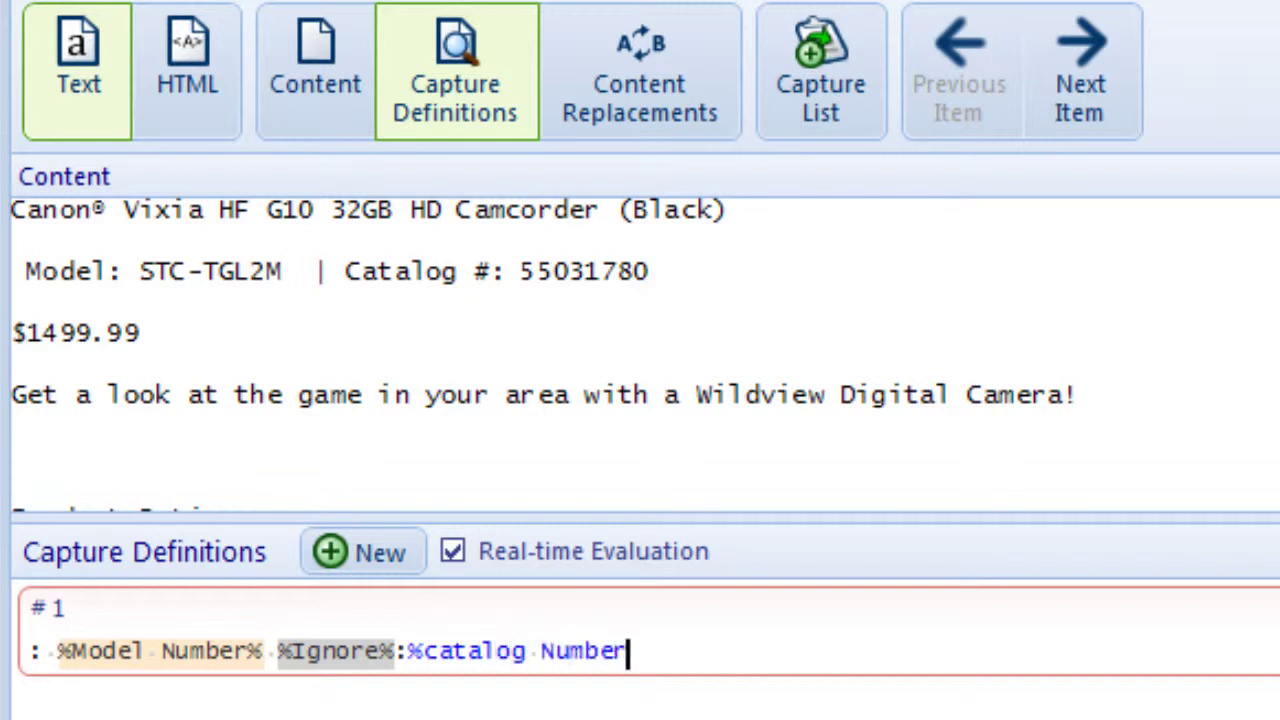
pyautogui.write('%')
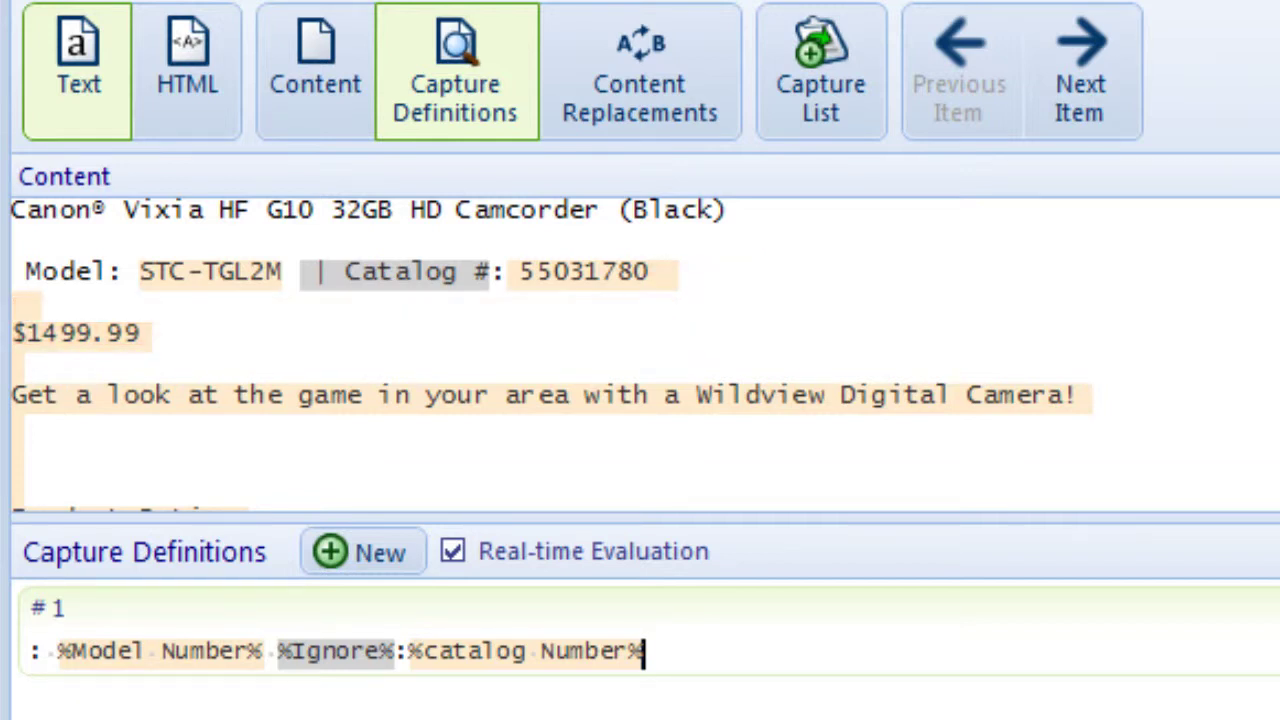
pyautogui.press('Return')
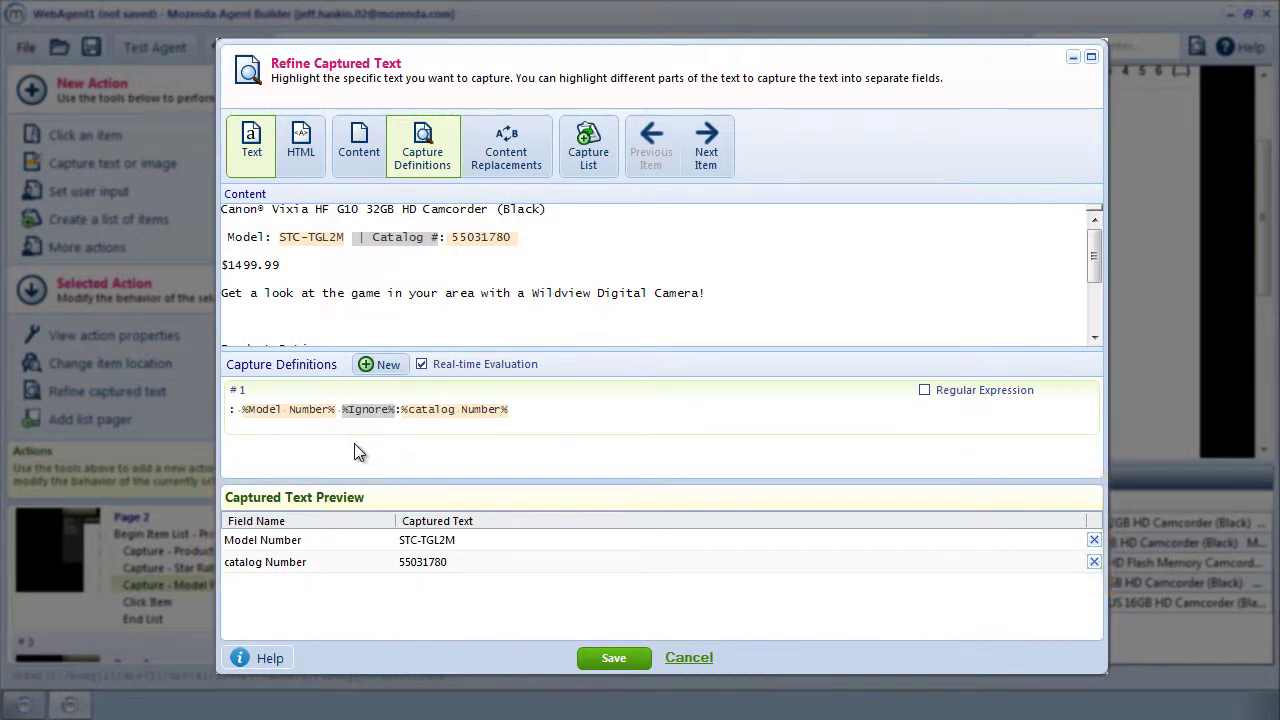
pyautogui.click(354, 443)
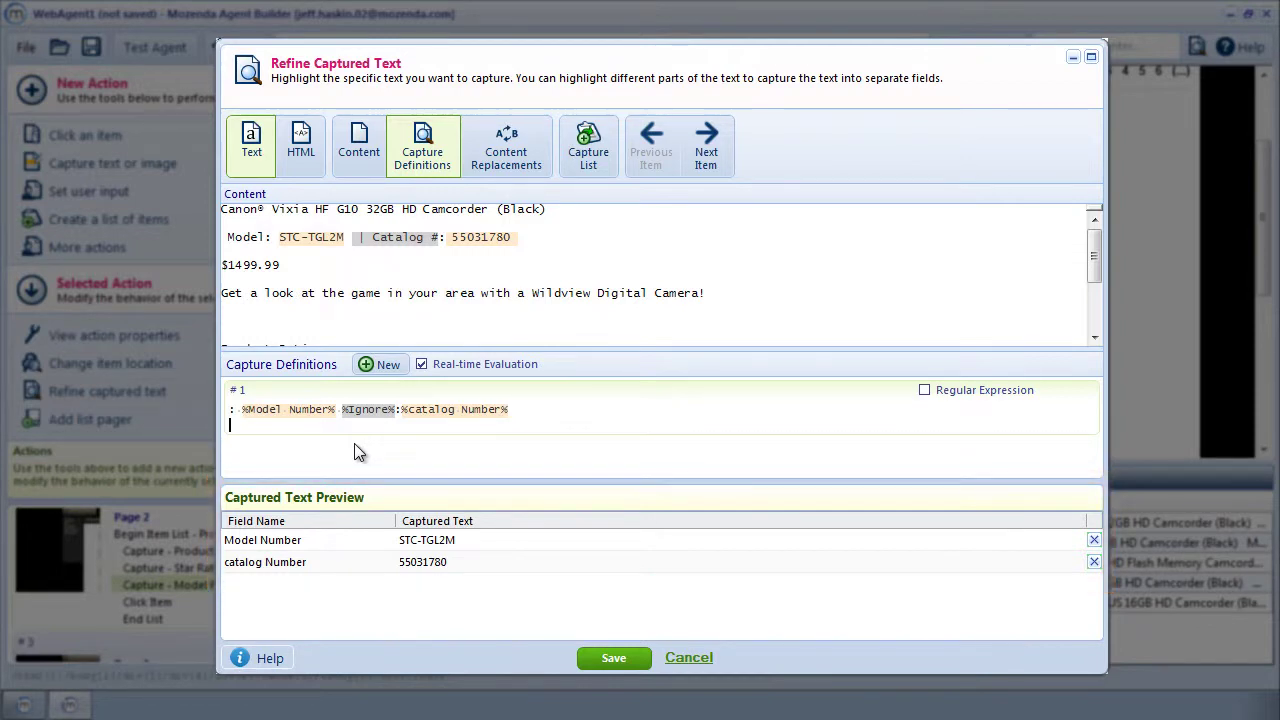
# Add a Price Capture Definition without the currency symbol and save the refined captures
pyautogui.click(388, 366)
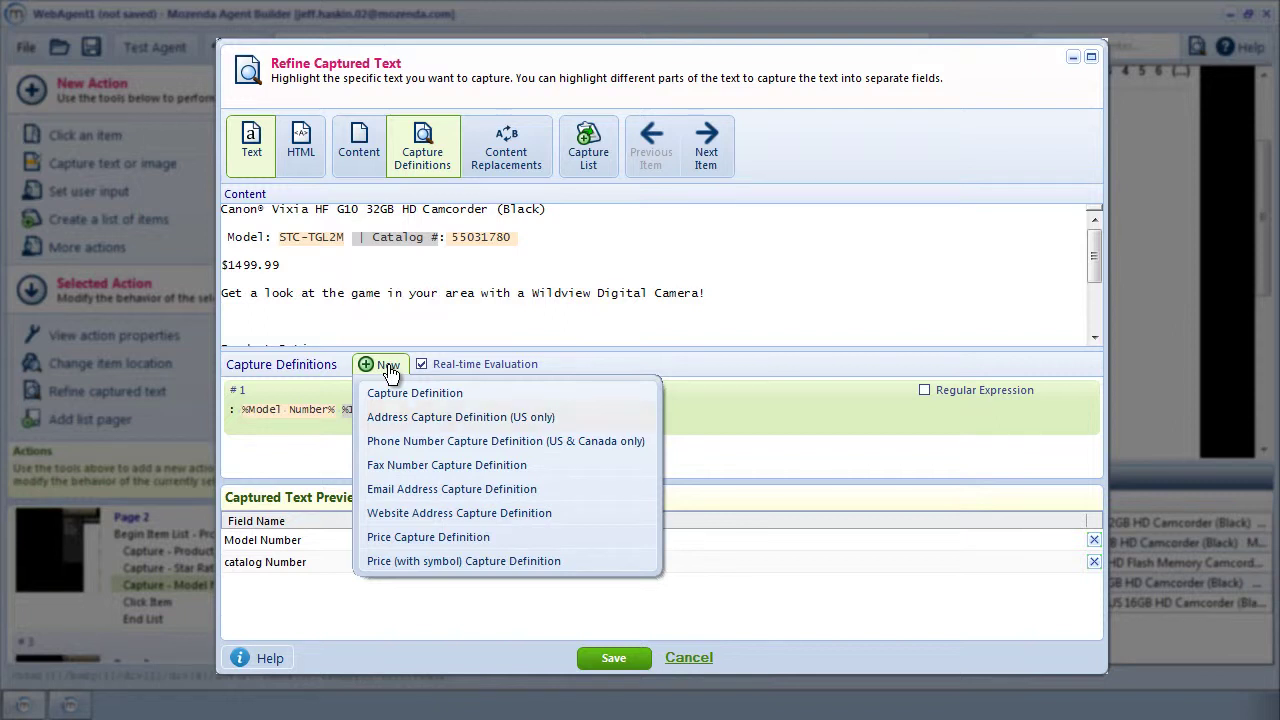
pyautogui.press('Down')
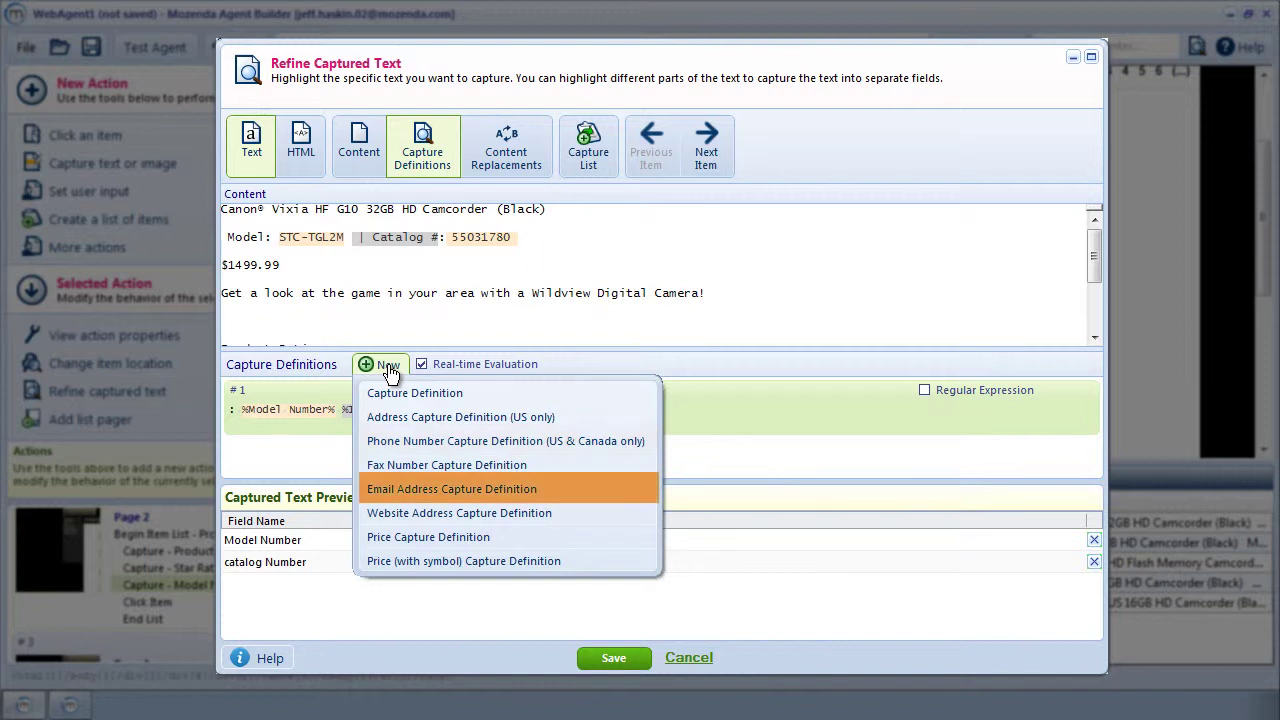
pyautogui.press('Down')
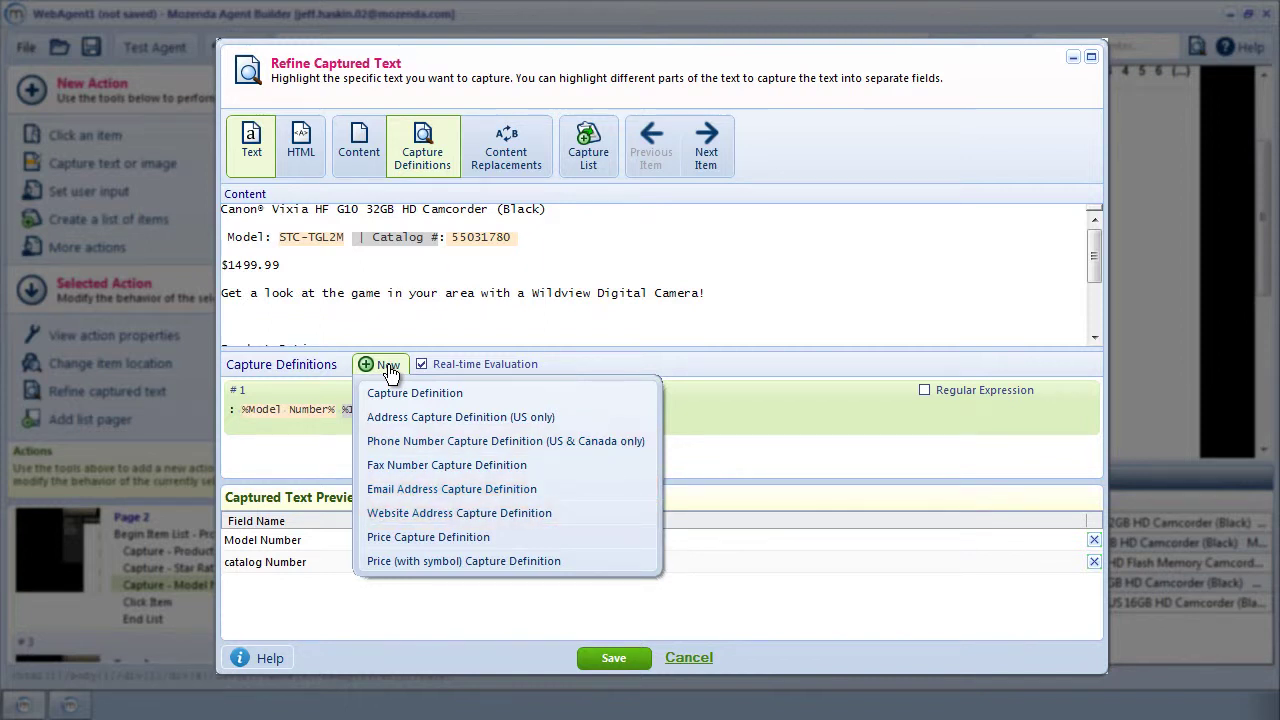
pyautogui.click(548, 541)
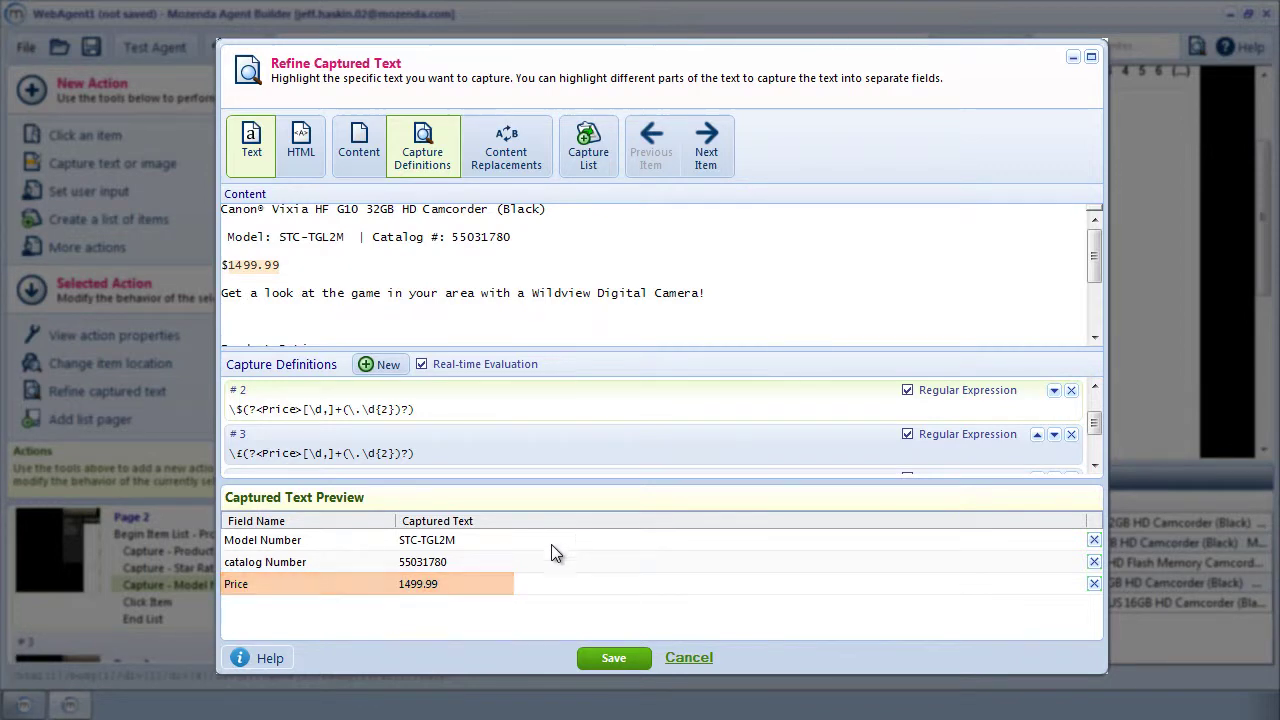
pyautogui.click(600, 658)
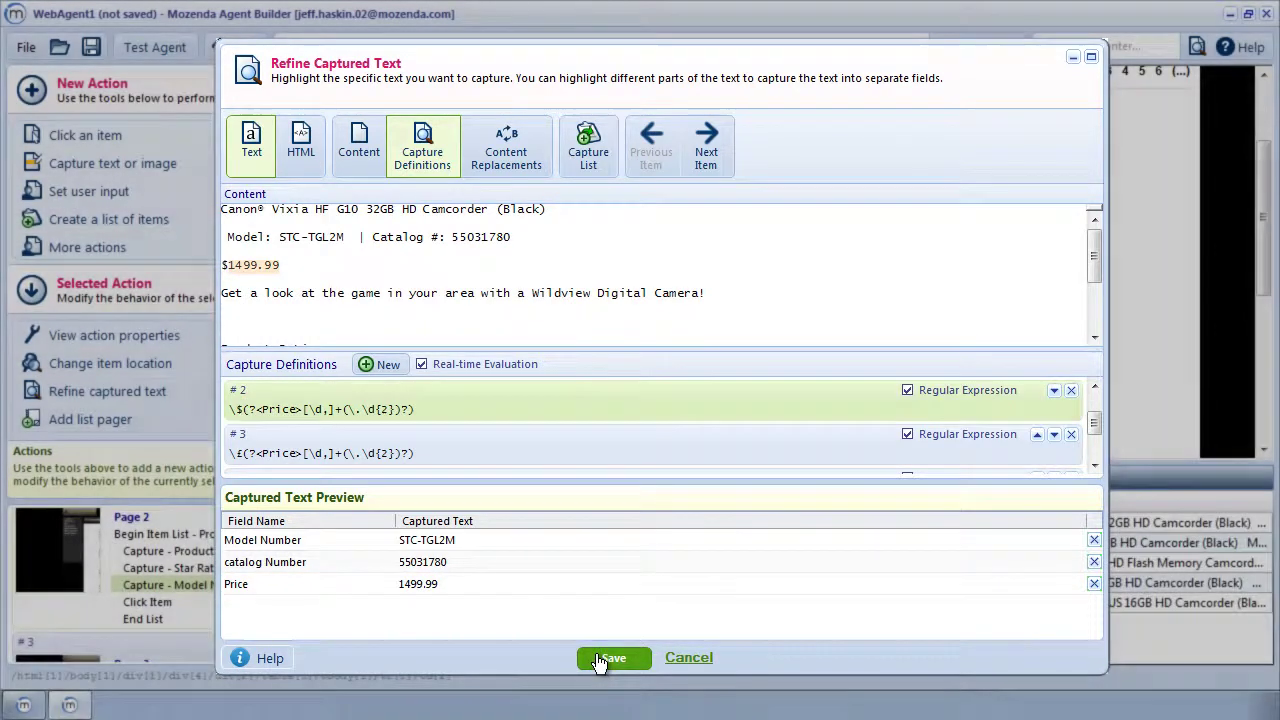